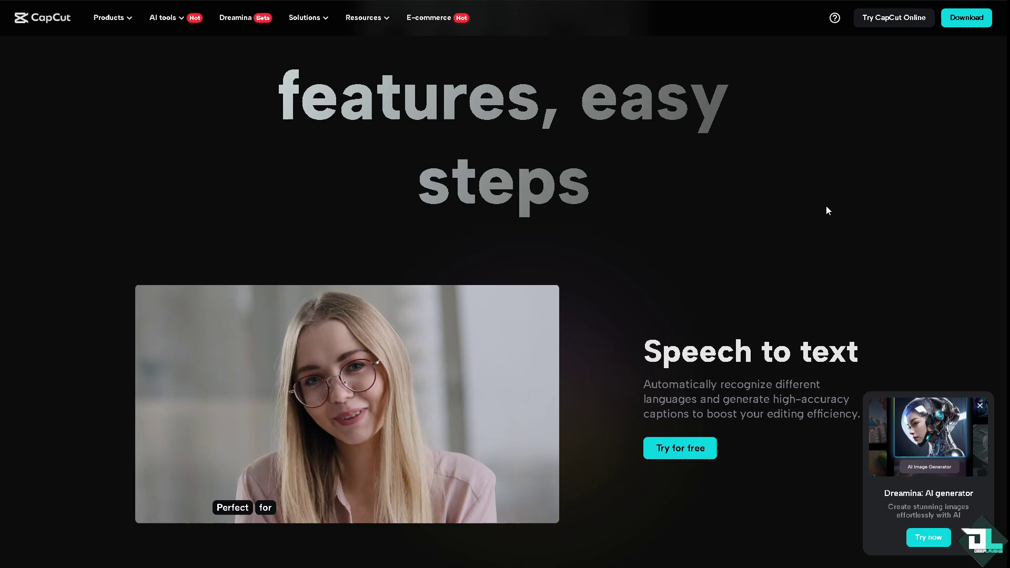
# - Launch the CapCut online editor and page through the welcome dialog's slideshow
pyautogui.click(881, 24)
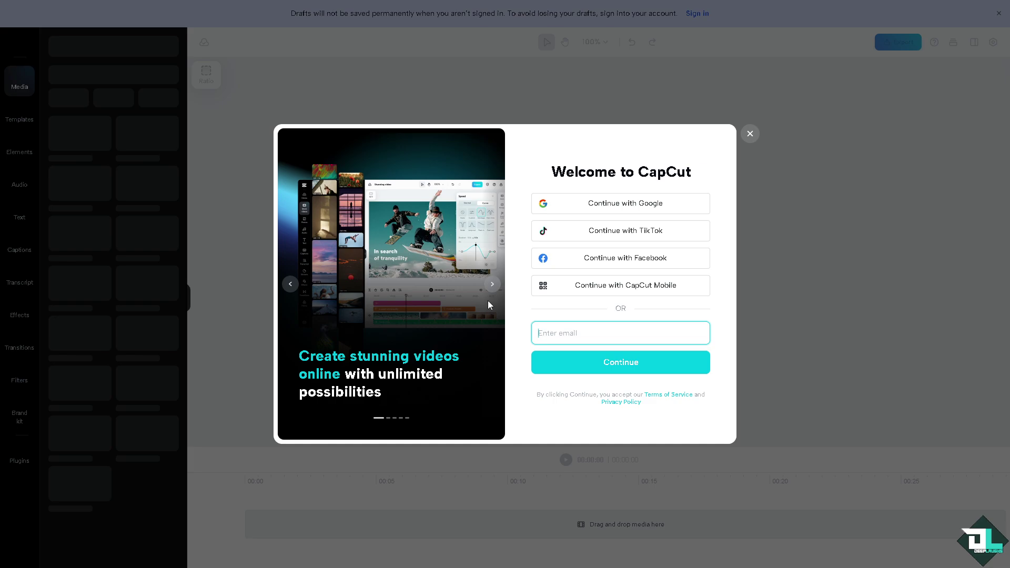
pyautogui.click(493, 290)
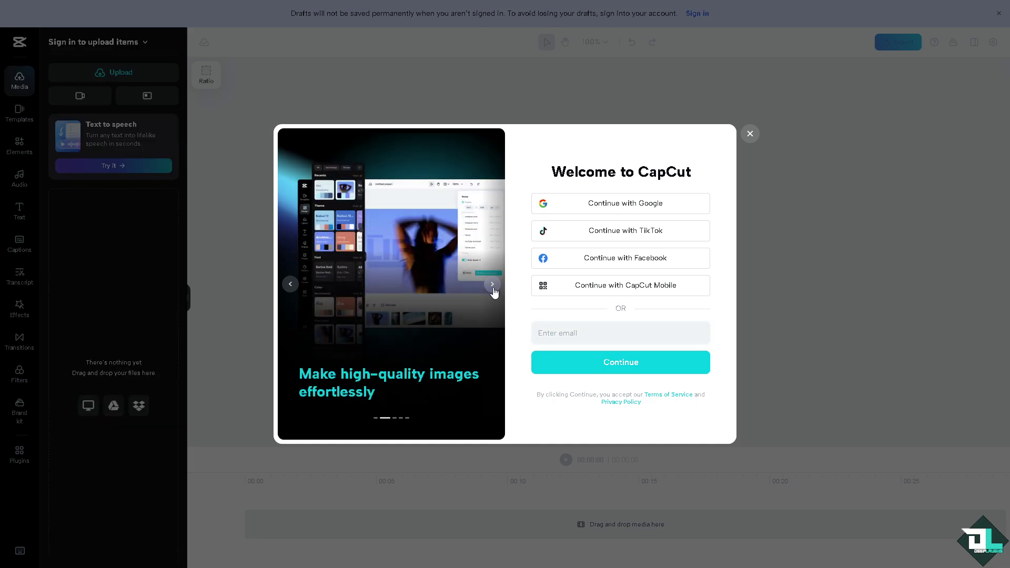
pyautogui.click(494, 289)
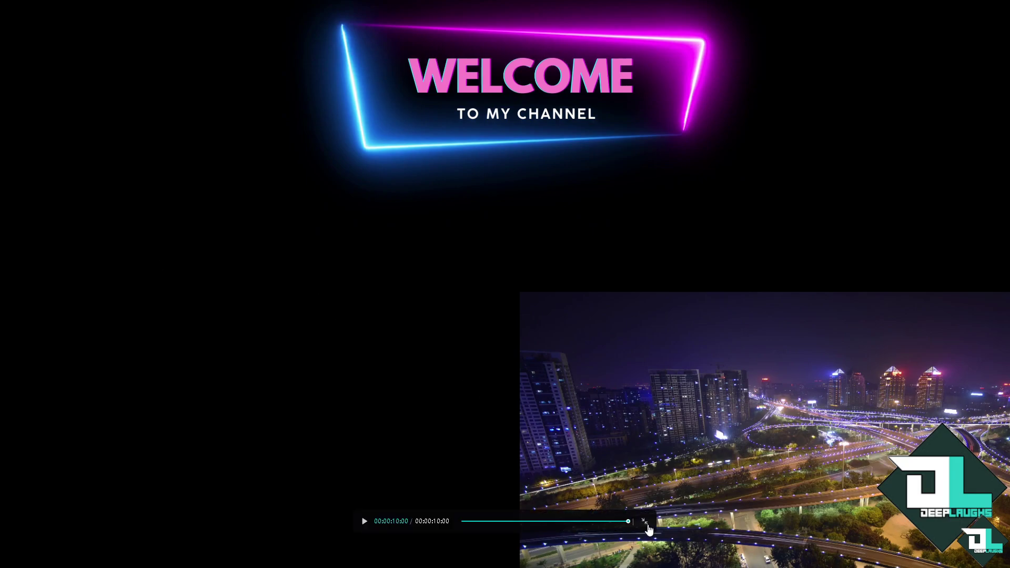
# - Add a Default text clip and replace its wording with 'How To Change Color of Text On Capcut PC'
pyautogui.click(644, 524)
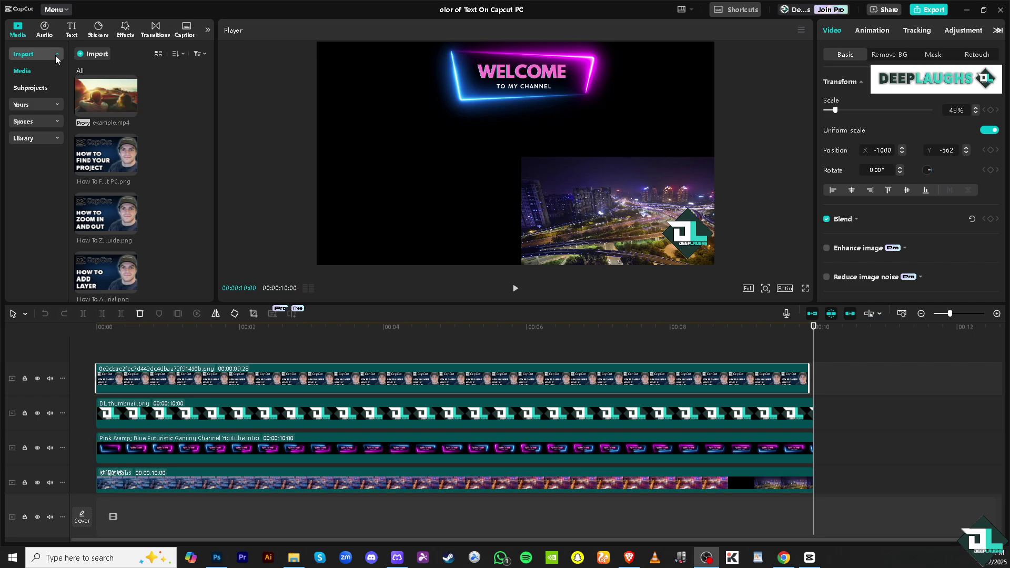
pyautogui.click(70, 32)
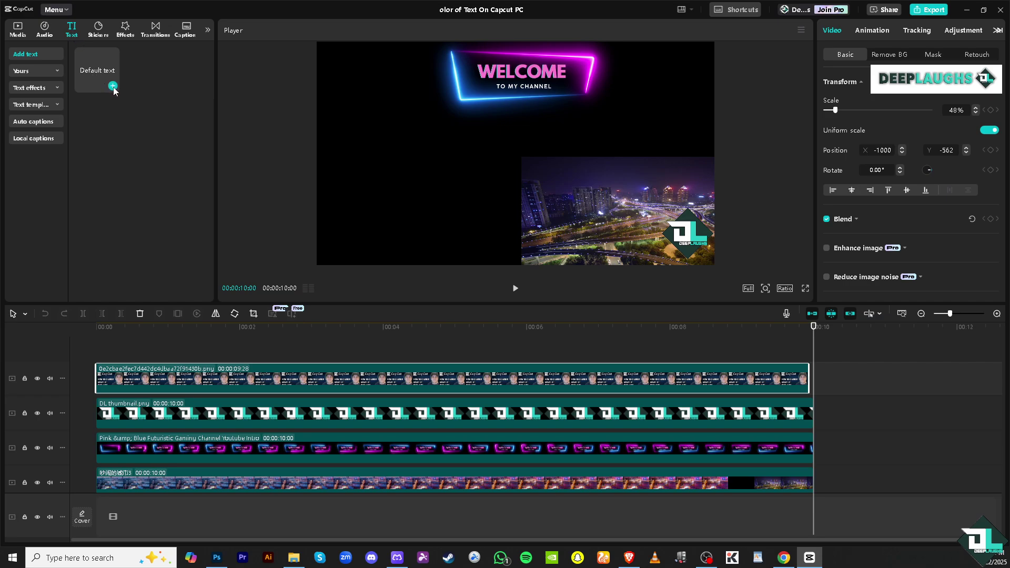
pyautogui.click(113, 87)
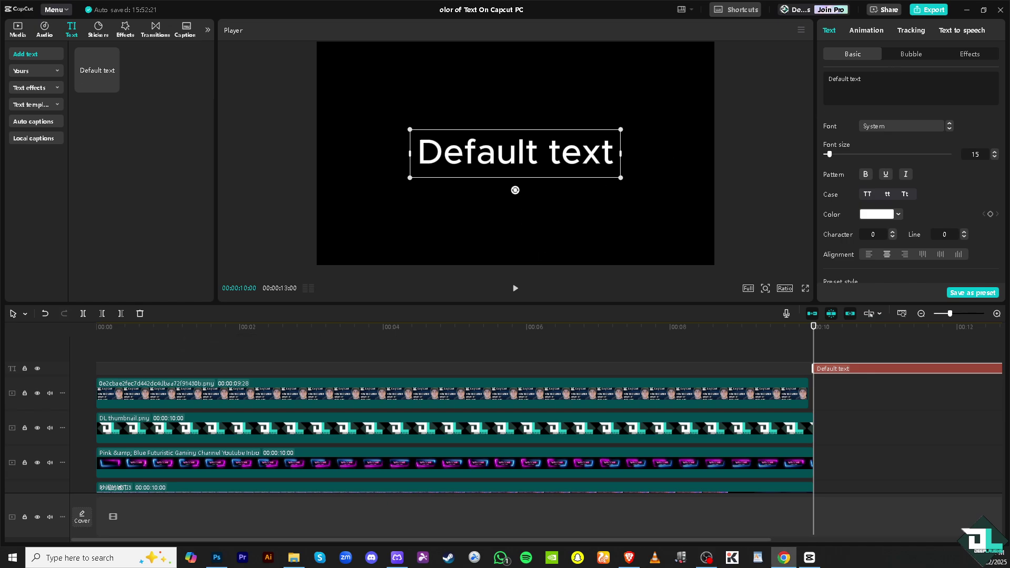
pyautogui.click(902, 85)
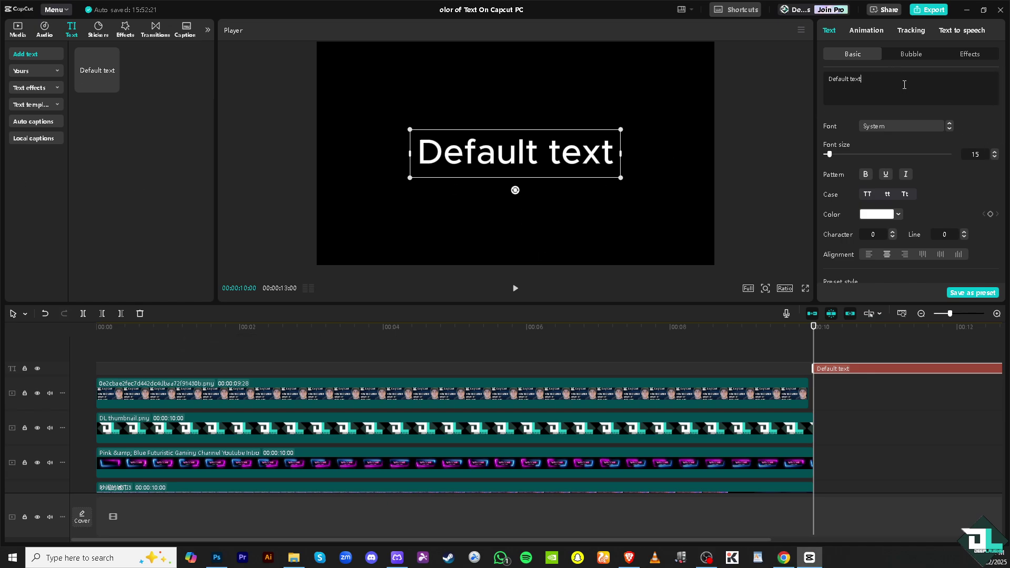
pyautogui.hotkey('ctrl', 'a')
pyautogui.write('How To Change Color of Text On Capcut PC')
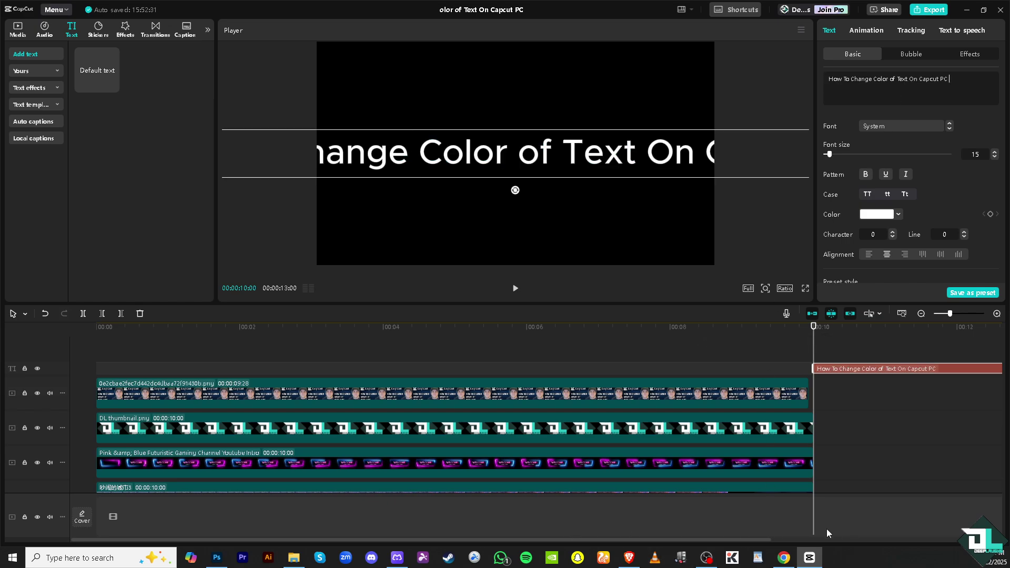
# - Zoom out the timeline, move the title clip to 00:00, and return the playhead to the start
pyautogui.click(921, 316)
pyautogui.click(921, 315)
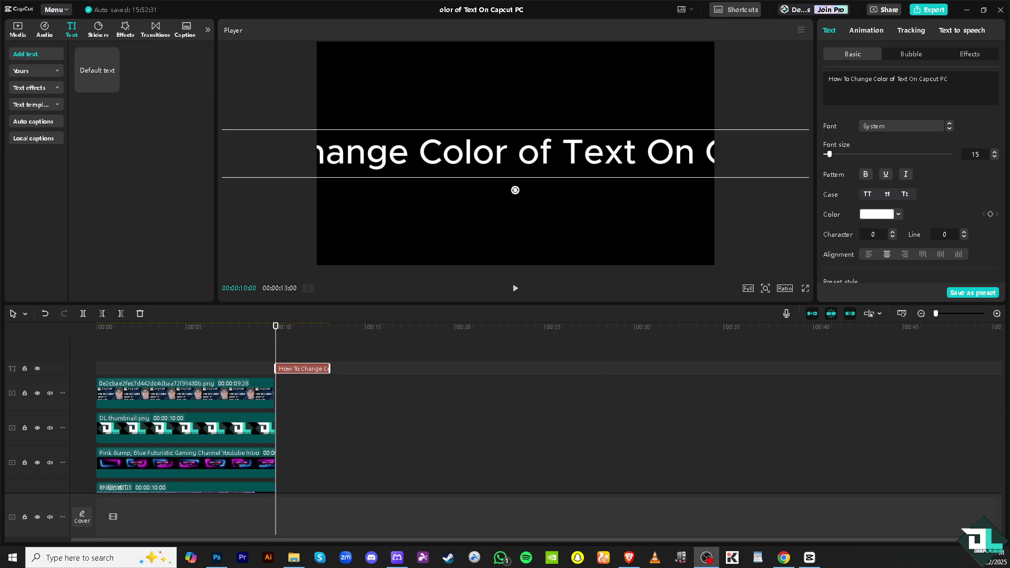
pyautogui.moveTo(307, 367); pyautogui.dragTo(127, 369)
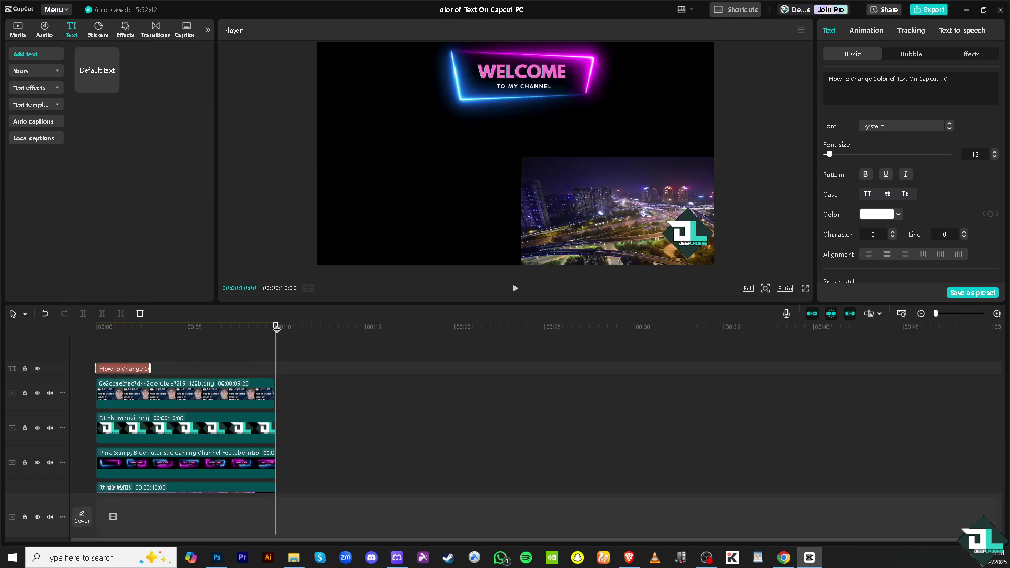
pyautogui.moveTo(276, 326); pyautogui.dragTo(104, 332)
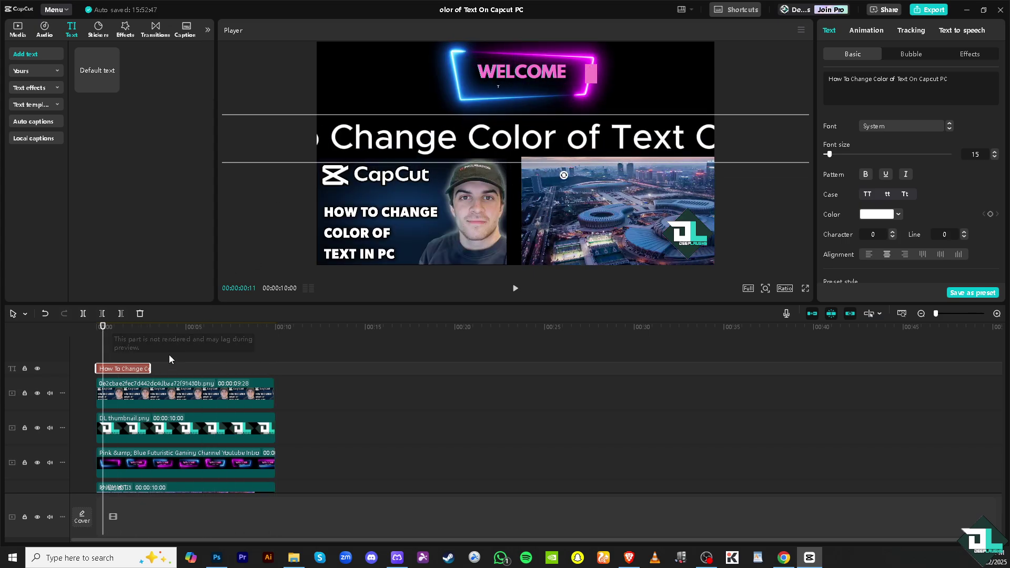
# - Place the title below the Welcome banner and extend its clip to match the others
pyautogui.moveTo(224, 116); pyautogui.dragTo(414, 125)
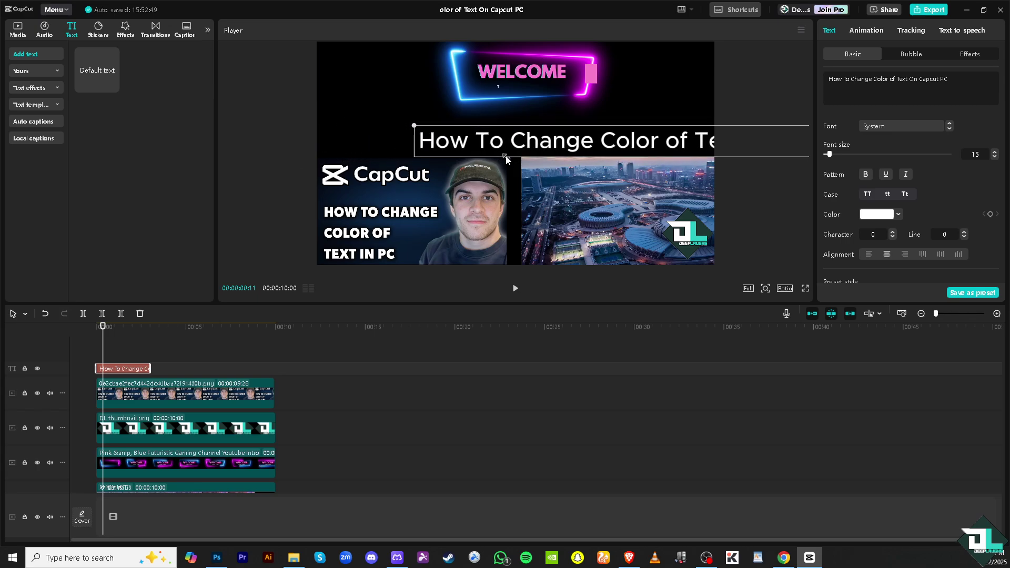
pyautogui.moveTo(505, 161)
pyautogui.mouseDown()
pyautogui.moveTo(368, 113)
pyautogui.moveTo(456, 135)
pyautogui.moveTo(445, 140)
pyautogui.mouseUp()
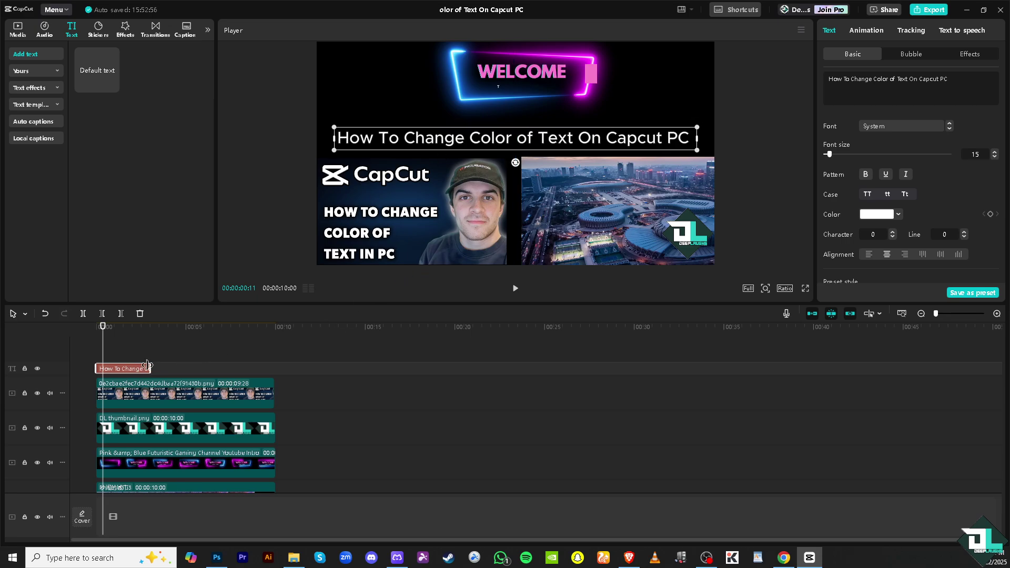
pyautogui.moveTo(150, 368); pyautogui.dragTo(275, 369)
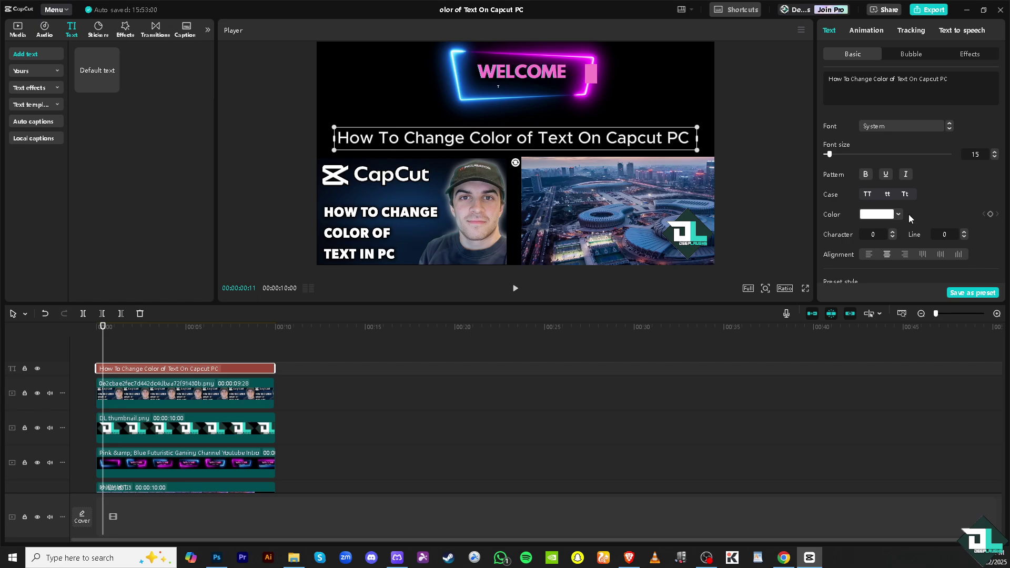
# - Try grey, yellow and light pink swatches on the title text
pyautogui.click(898, 215)
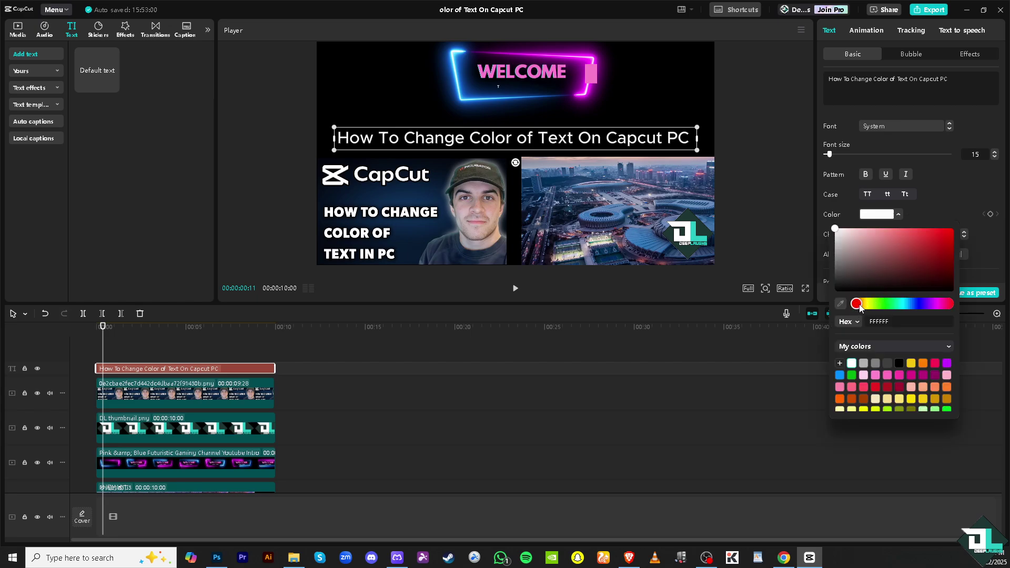
pyautogui.moveTo(860, 308); pyautogui.dragTo(927, 308)
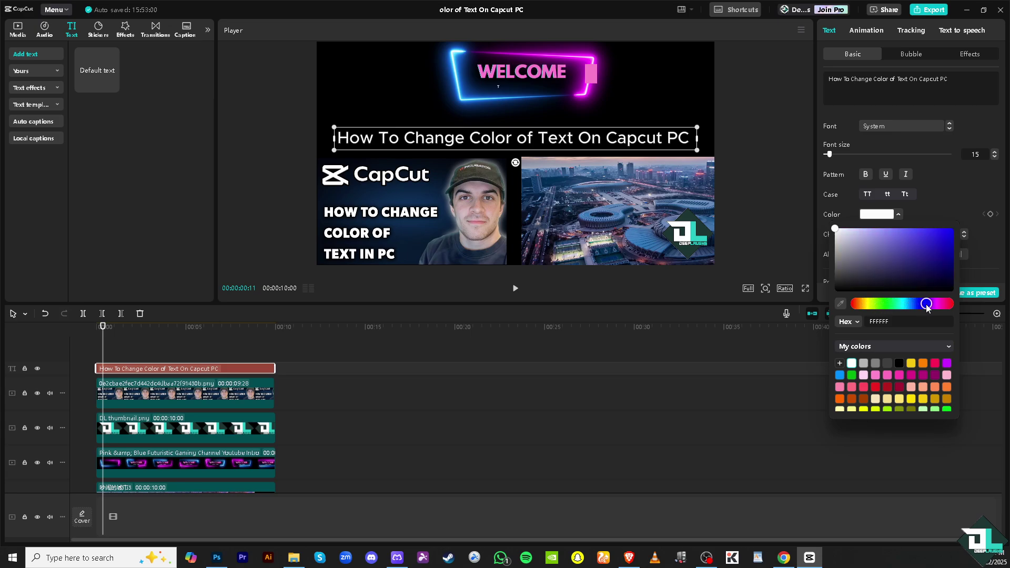
pyautogui.click(864, 363)
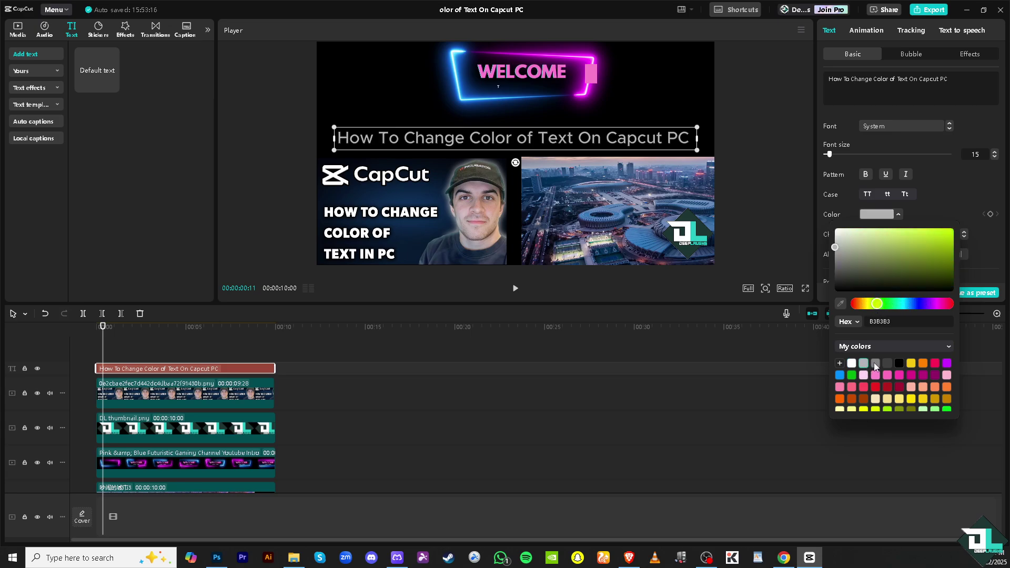
pyautogui.click(910, 363)
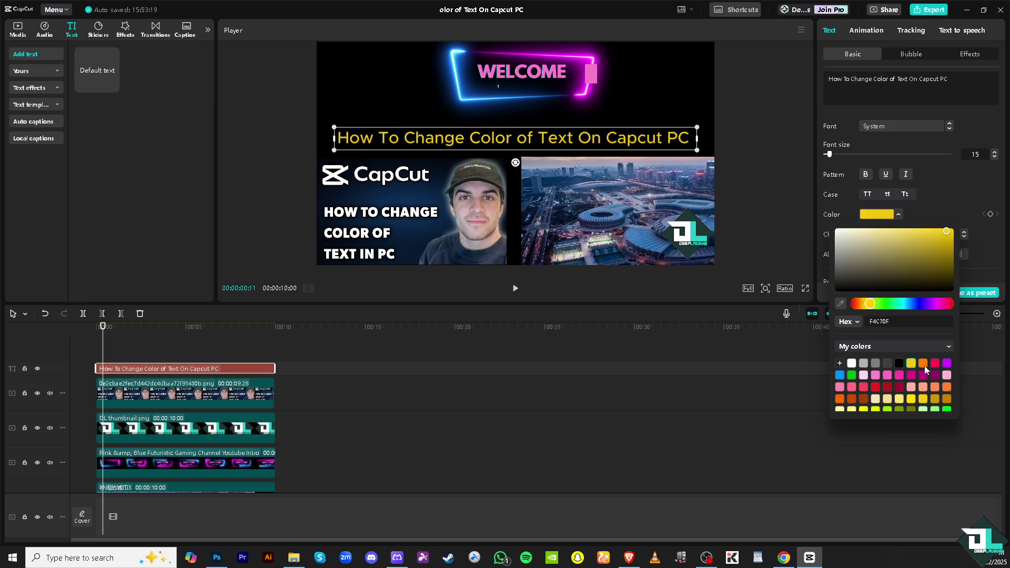
pyautogui.click(933, 364)
pyautogui.click(947, 375)
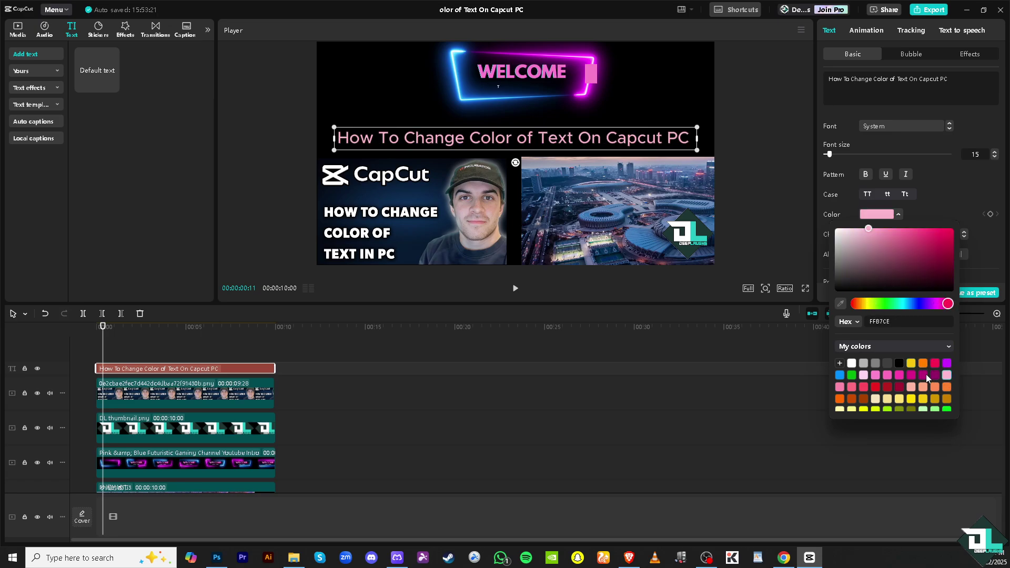
# - Compare pink and magenta shades, settle on magenta DC0C89, and close the picker
pyautogui.click(910, 374)
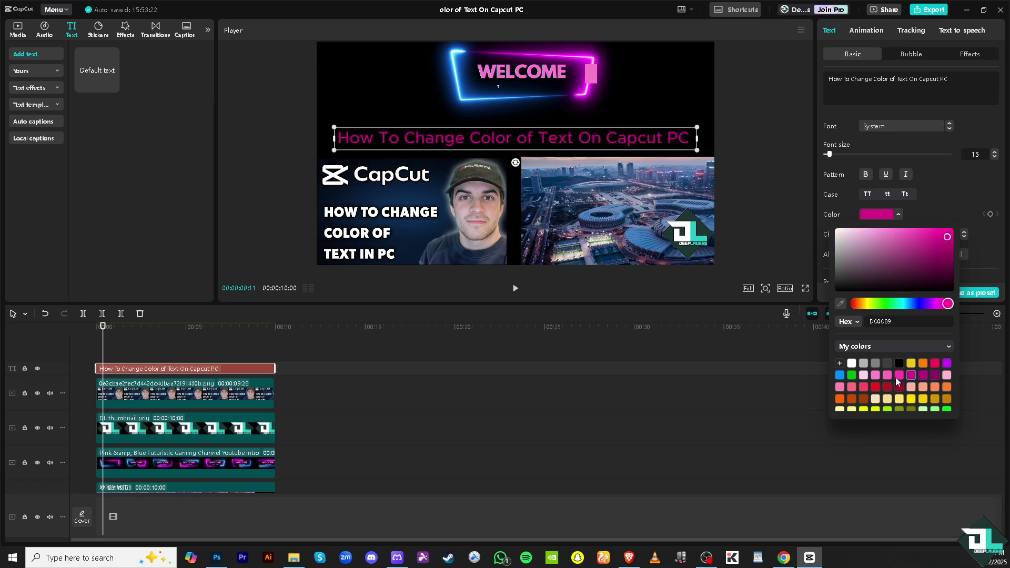
pyautogui.click(895, 377)
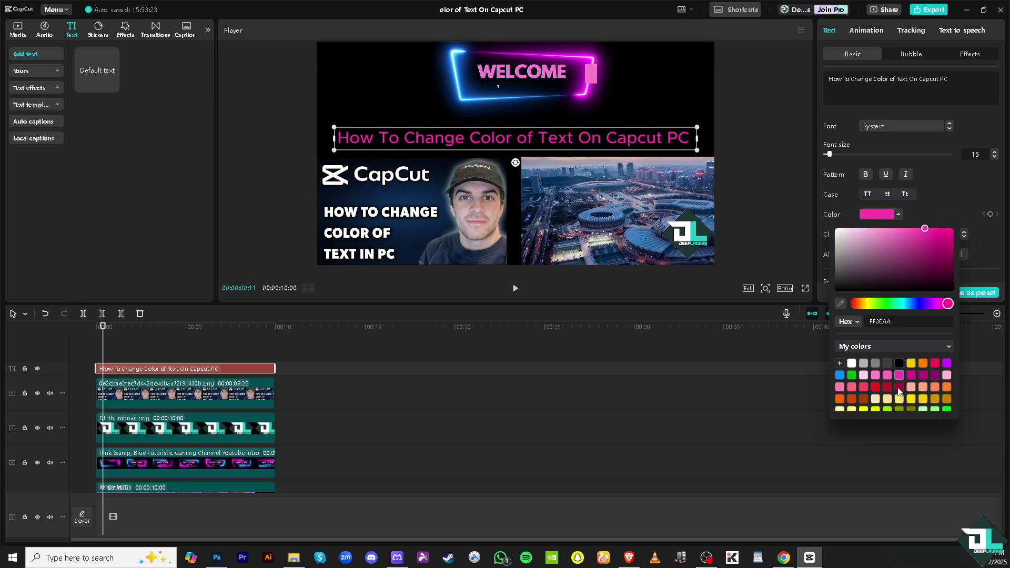
pyautogui.click(899, 386)
pyautogui.click(926, 375)
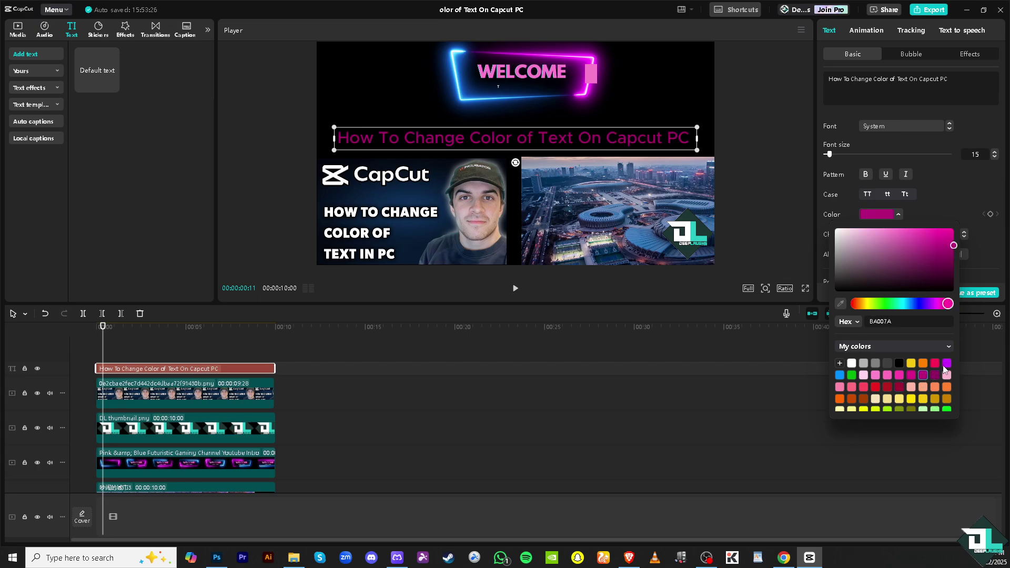
pyautogui.click(910, 374)
pyautogui.click(842, 321)
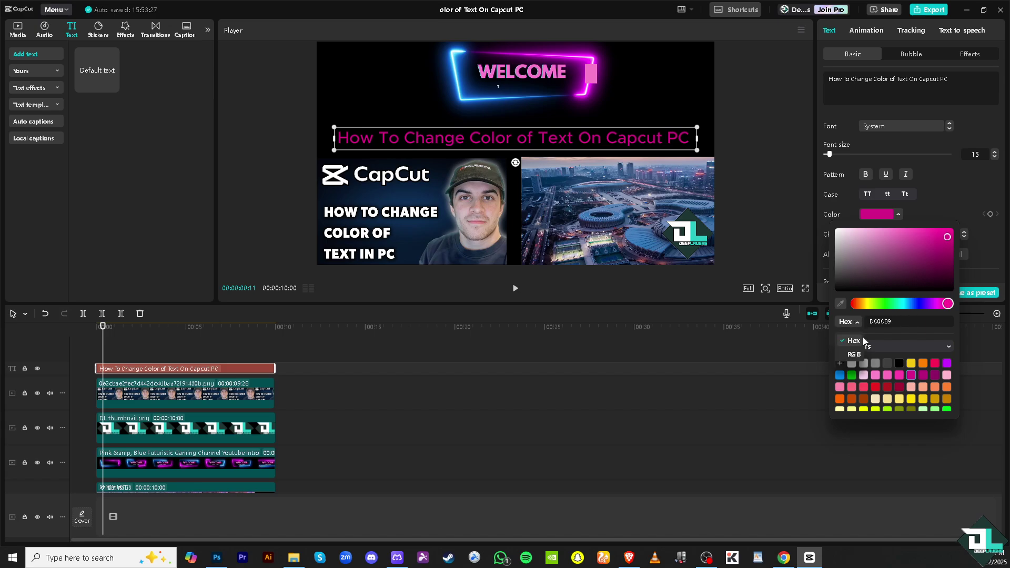
pyautogui.click(935, 207)
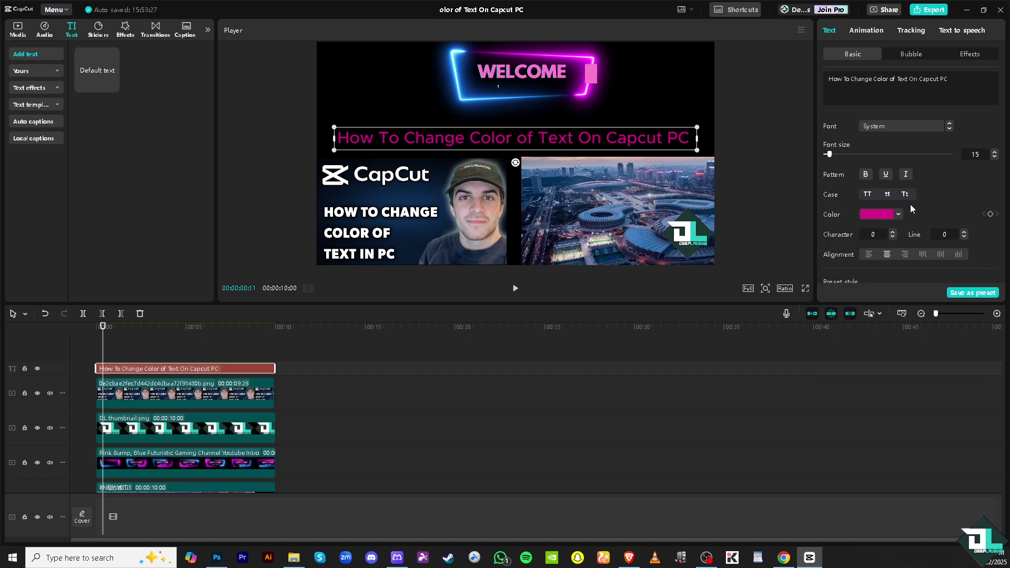
pyautogui.scroll(-2, 888, 260)
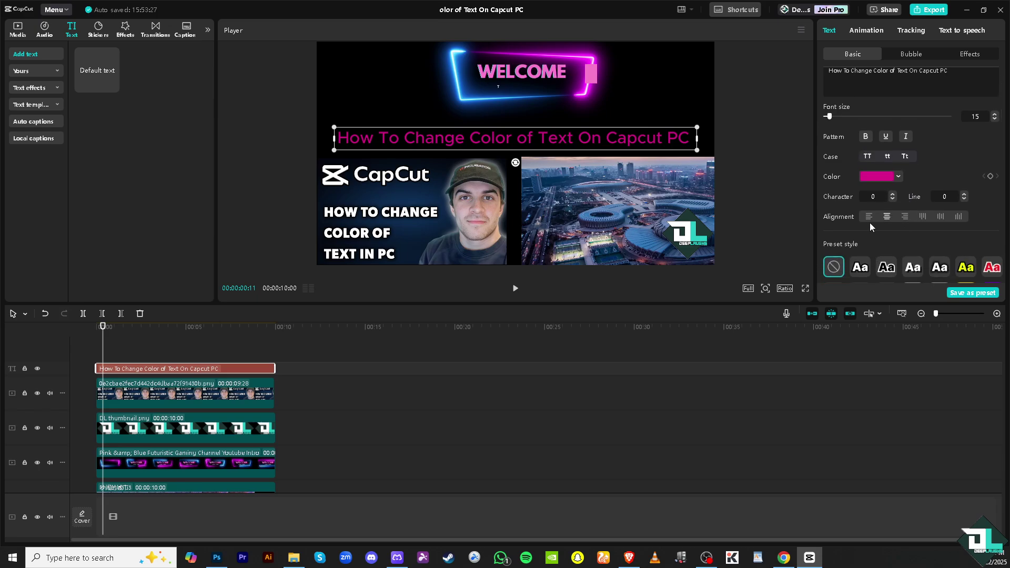
pyautogui.scroll(2, 869, 223)
pyautogui.click(902, 128)
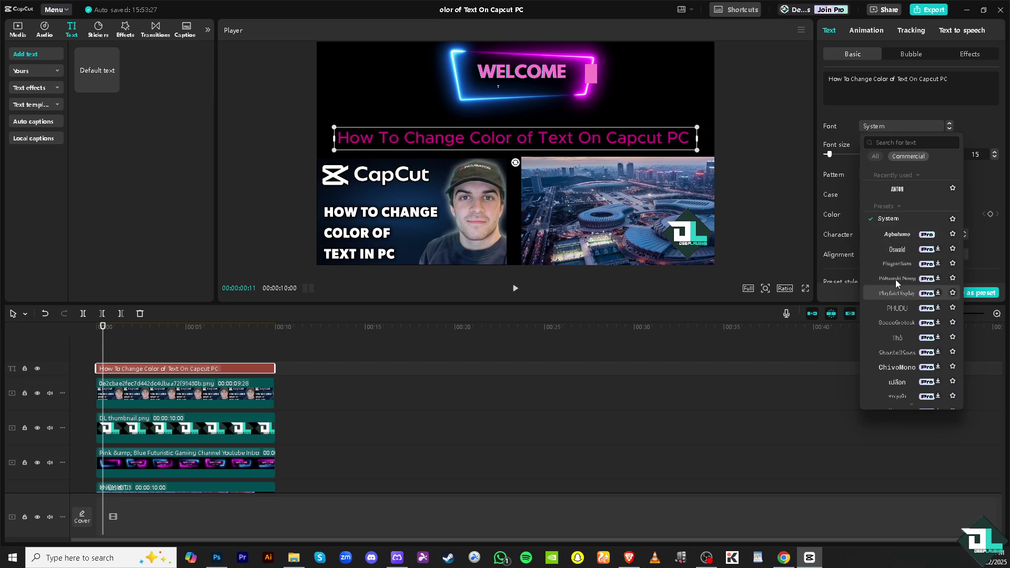
pyautogui.click(845, 185)
pyautogui.scroll(-3, 903, 190)
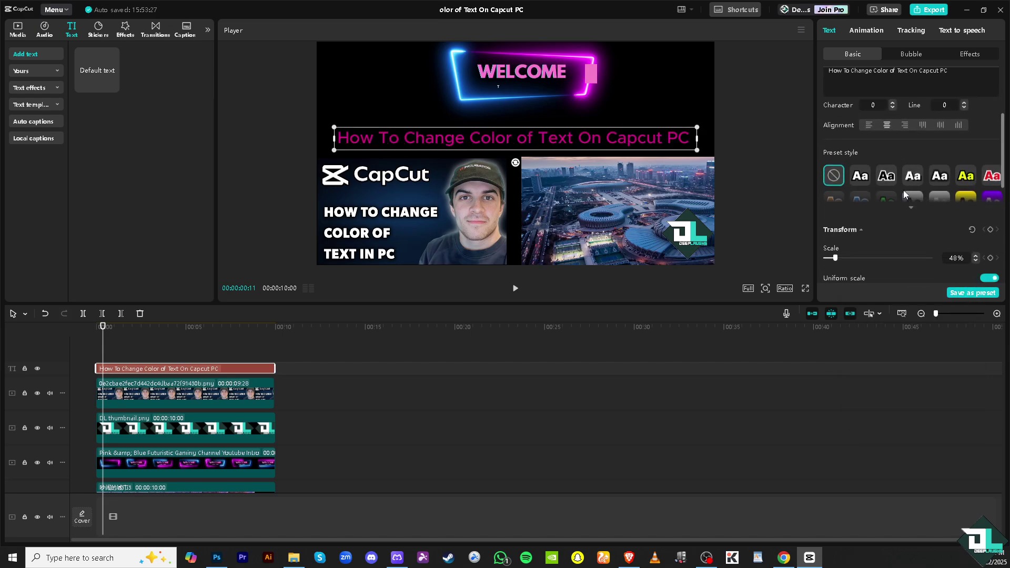
pyautogui.scroll(-3, 903, 190)
pyautogui.scroll(3, 902, 191)
pyautogui.scroll(2, 903, 191)
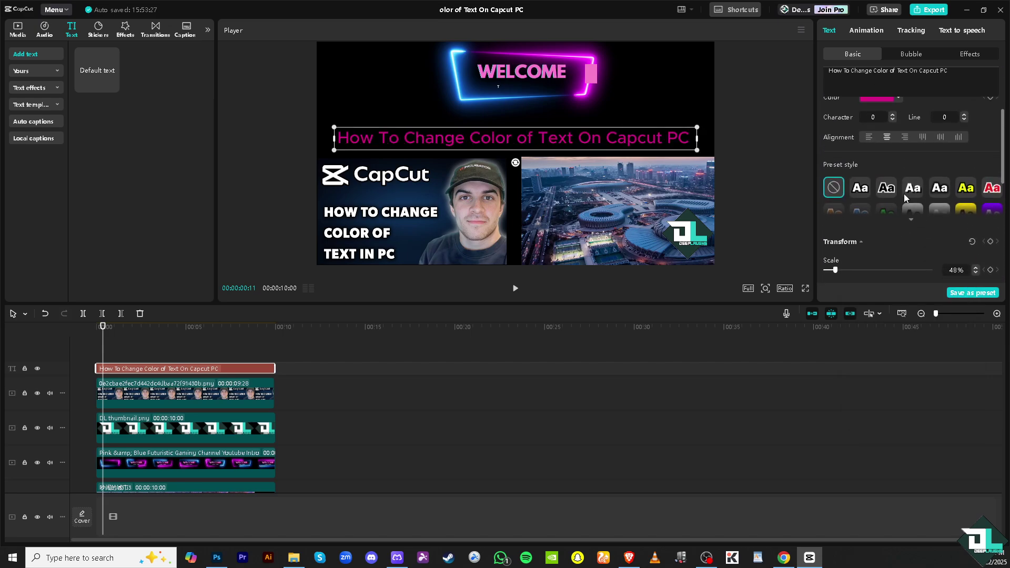
pyautogui.scroll(-2, 903, 194)
pyautogui.scroll(-1, 903, 194)
pyautogui.scroll(-2, 903, 194)
pyautogui.scroll(-1, 904, 197)
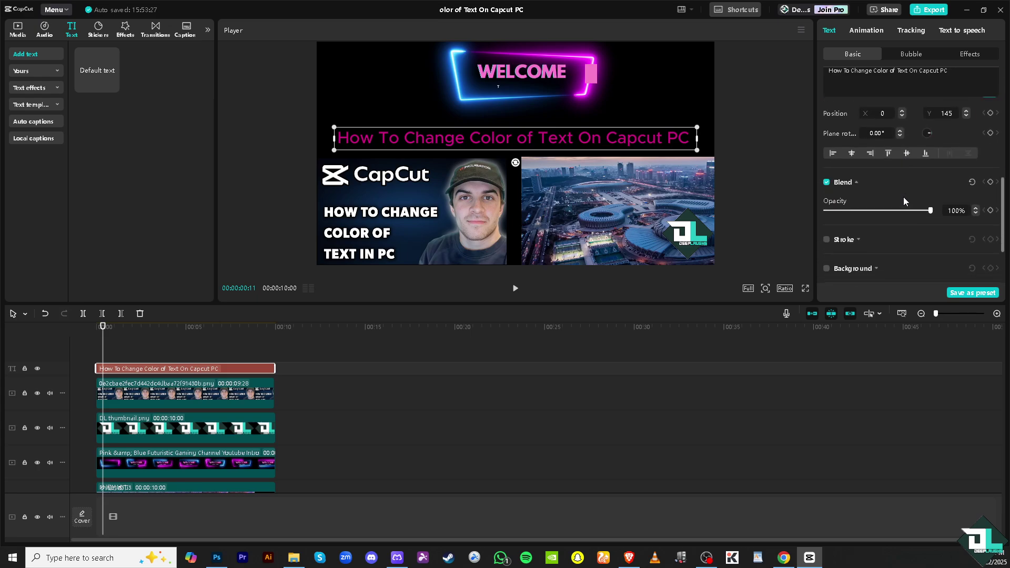
pyautogui.scroll(-1, 903, 196)
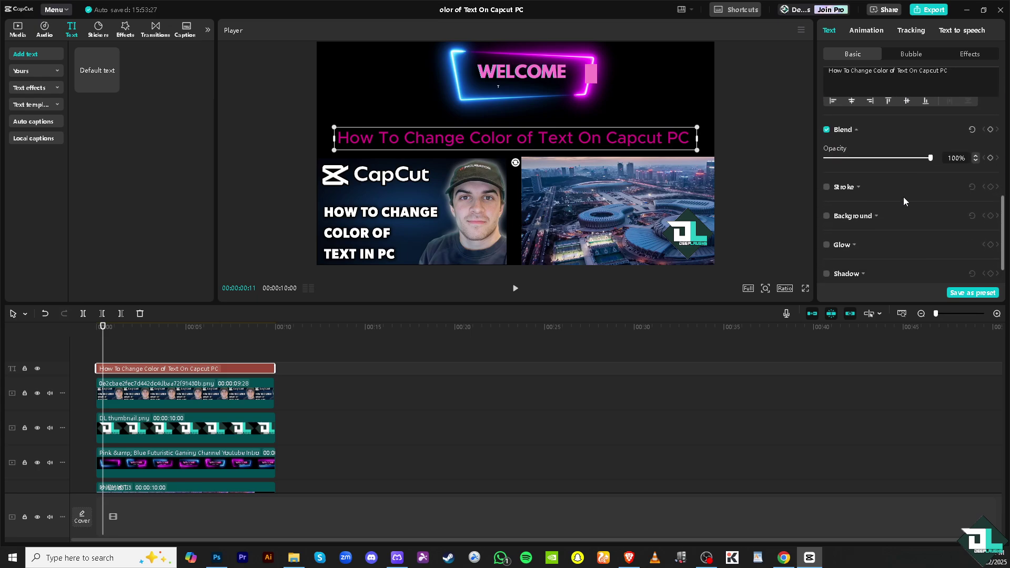
# - Add a near-white (E3DEDE) stroke to the title and thin it to thickness 29
pyautogui.click(827, 188)
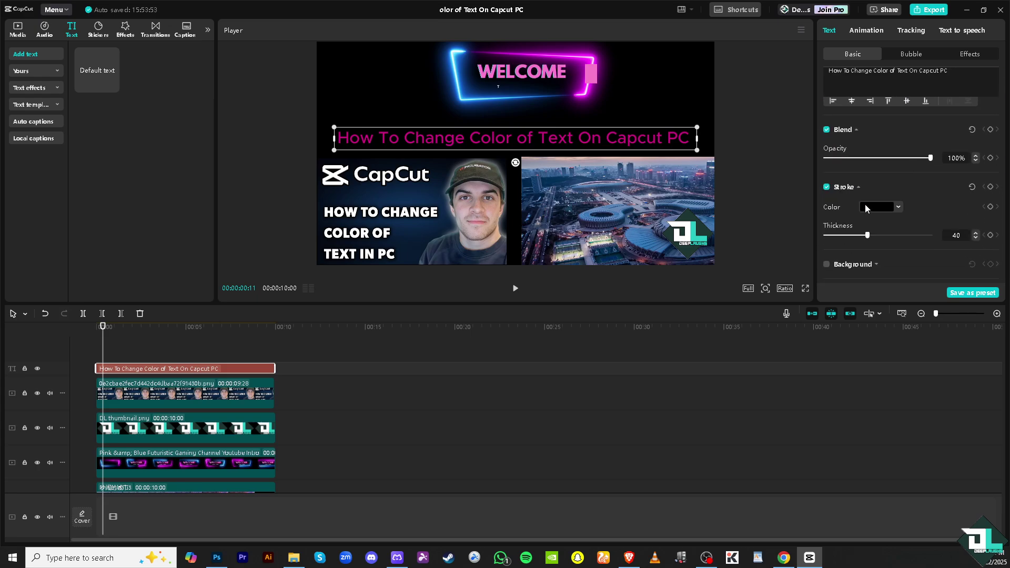
pyautogui.click(873, 206)
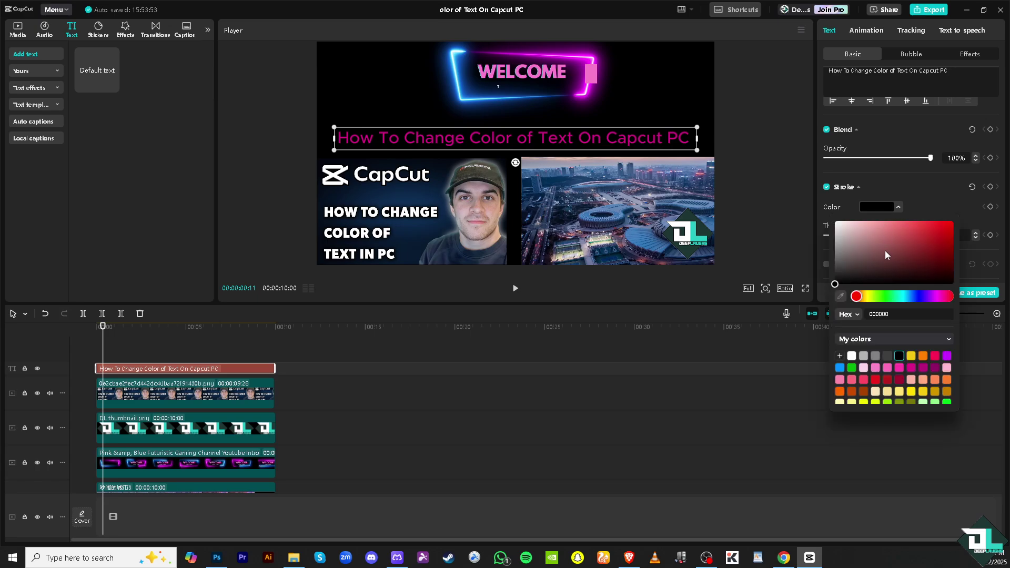
pyautogui.moveTo(840, 232); pyautogui.dragTo(838, 229)
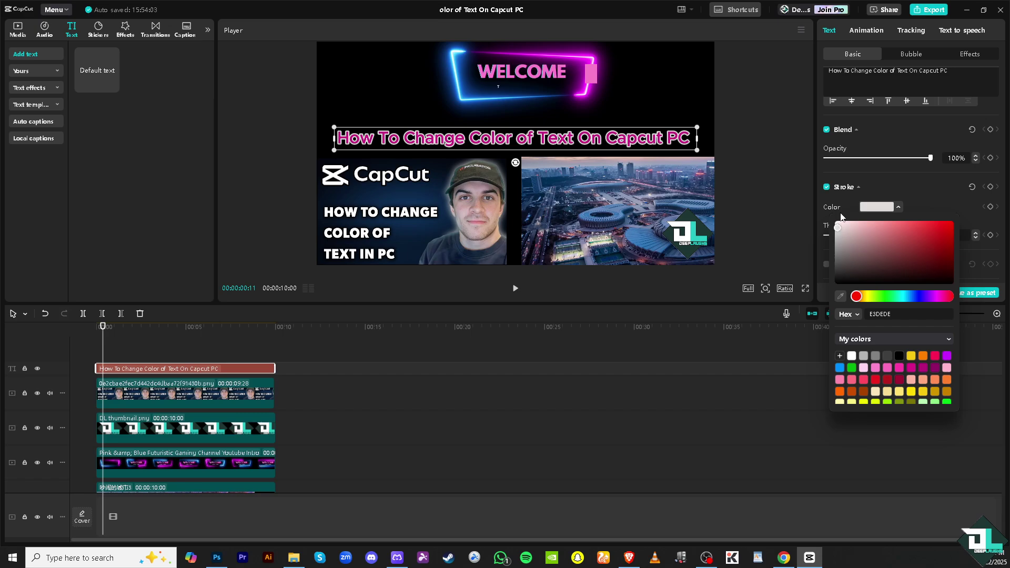
pyautogui.click(844, 170)
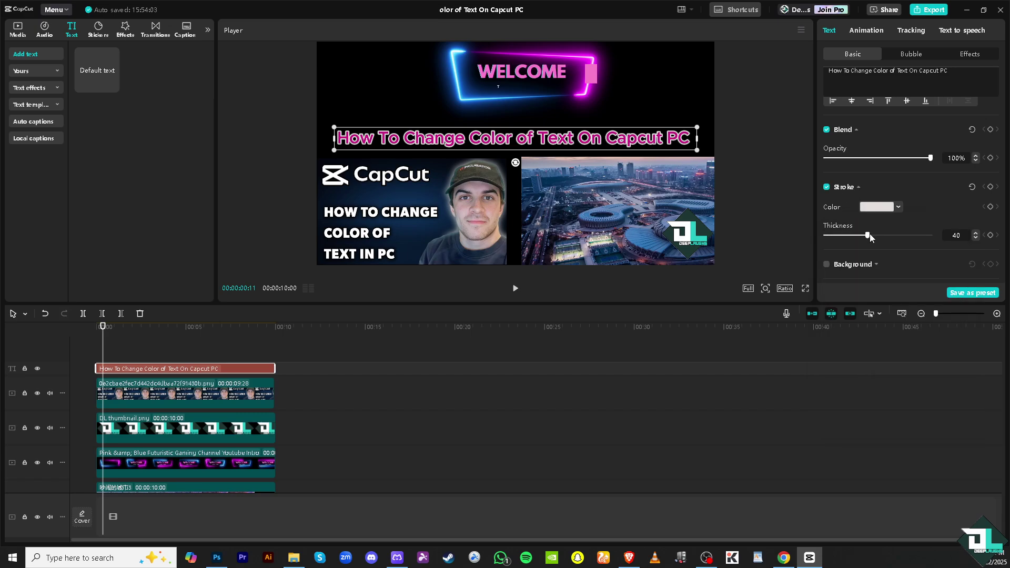
pyautogui.moveTo(870, 234)
pyautogui.mouseDown()
pyautogui.moveTo(840, 235)
pyautogui.moveTo(859, 238)
pyautogui.mouseUp()
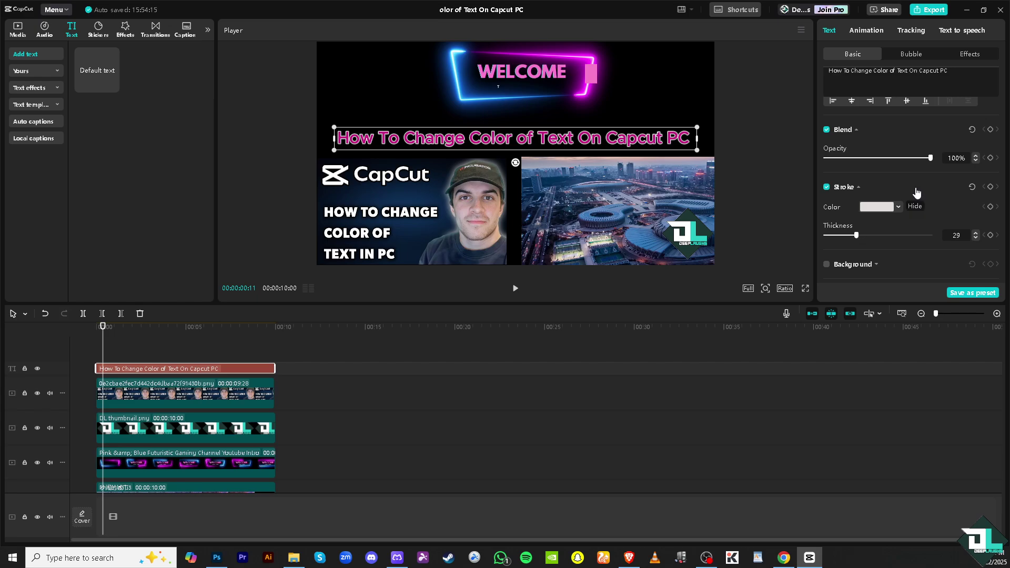
pyautogui.scroll(3, 915, 192)
pyautogui.scroll(2, 916, 192)
pyautogui.scroll(-2, 916, 193)
pyautogui.scroll(-3, 915, 186)
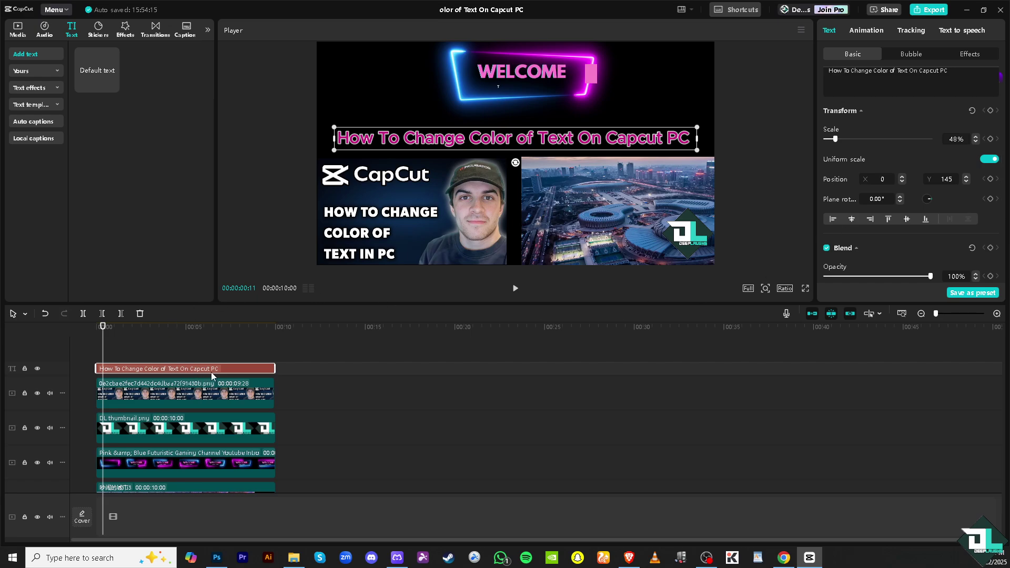
# - Undo the title's outline and its magenta colour change
pyautogui.hotkey('ctrl', 'z')
pyautogui.hotkey('ctrl', 'z')
pyautogui.hotkey('ctrl', 'z')
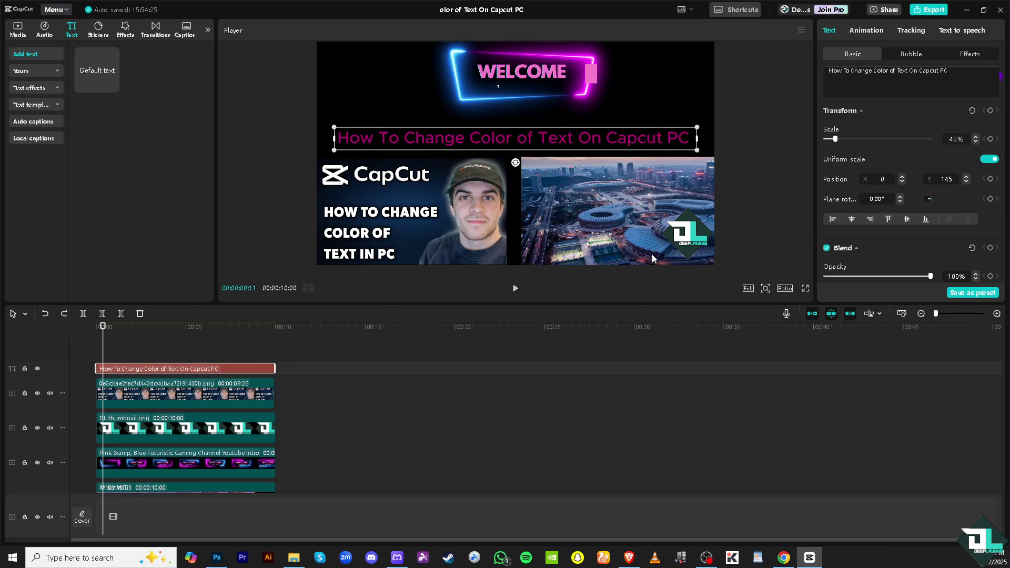
pyautogui.hotkey('ctrl', 'shift', 'z')
pyautogui.scroll(-5, 908, 194)
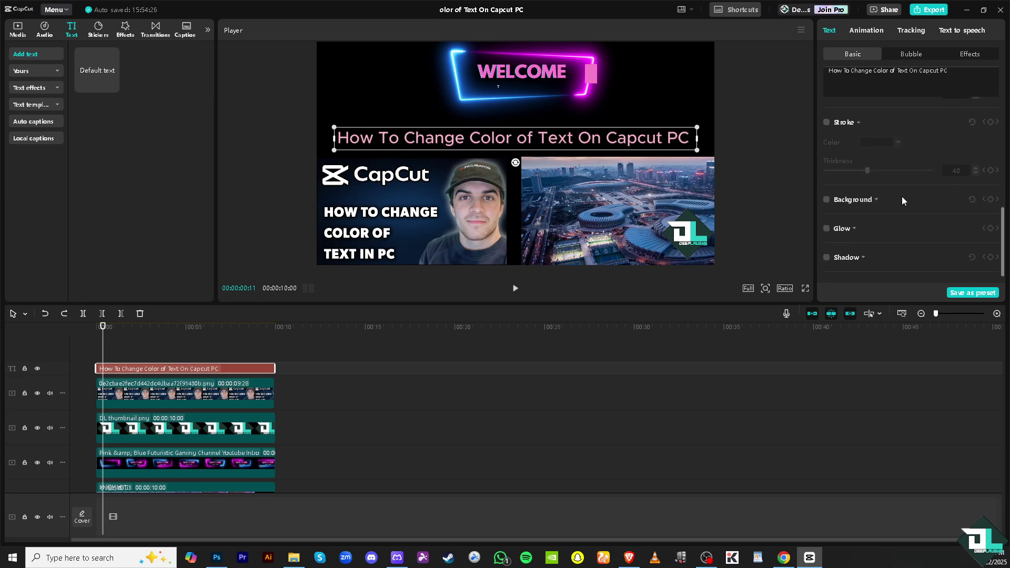
pyautogui.scroll(3, 906, 195)
pyautogui.scroll(3, 909, 193)
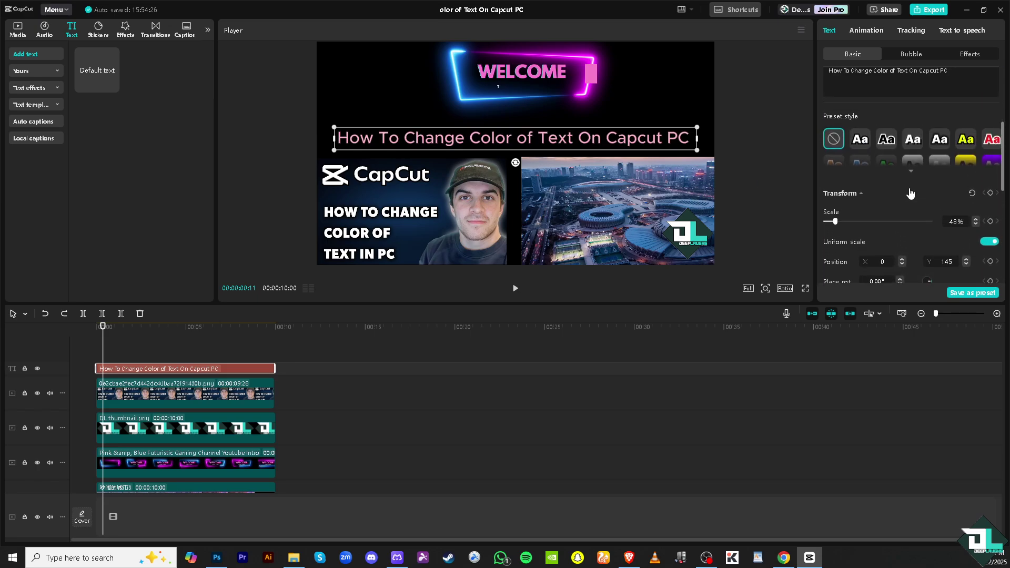
pyautogui.scroll(1, 907, 189)
# - Try the first-row preset styles, including yellow and red with a white outline
pyautogui.click(862, 160)
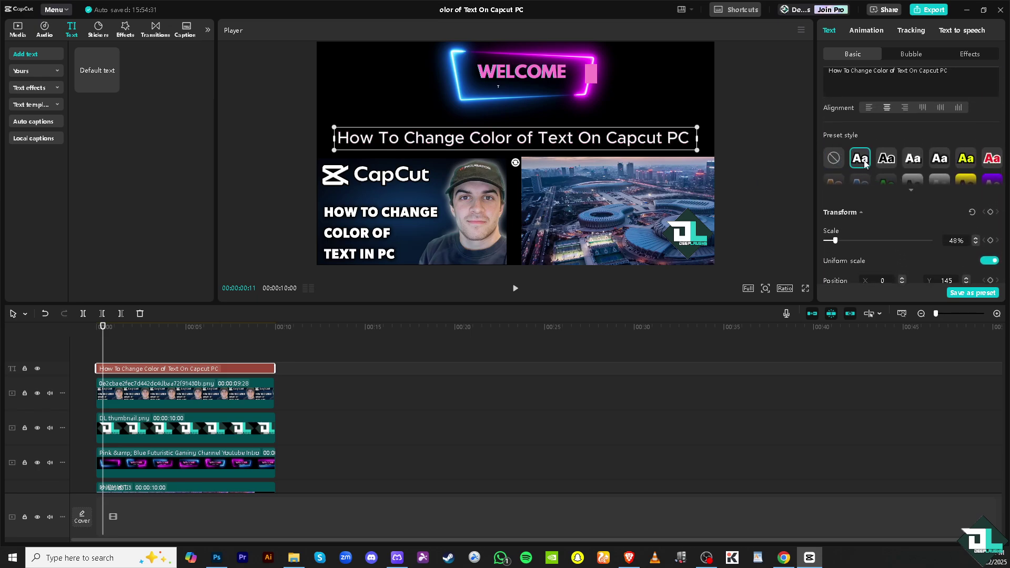
pyautogui.click(913, 161)
pyautogui.click(942, 164)
pyautogui.click(967, 166)
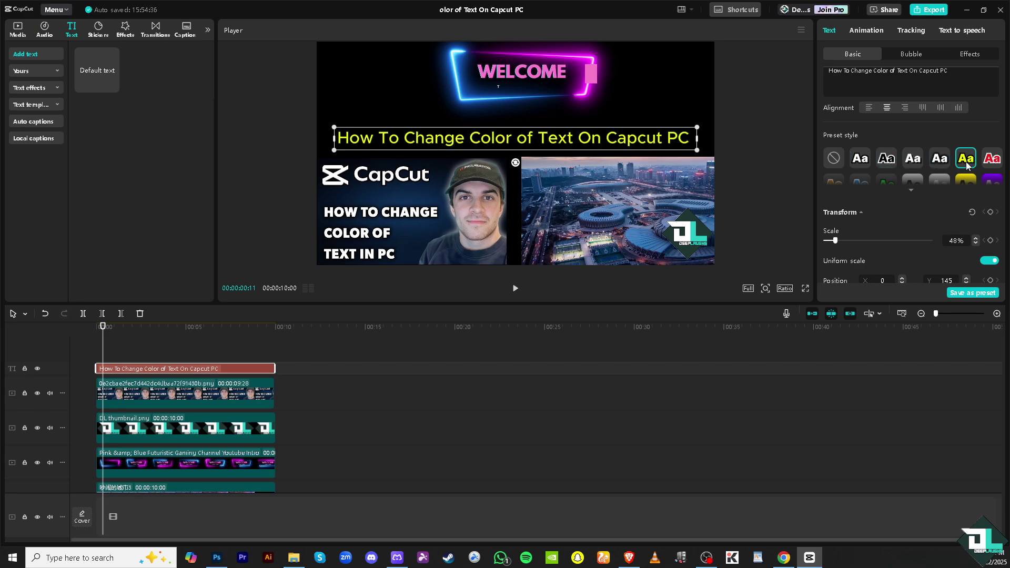
pyautogui.click(997, 162)
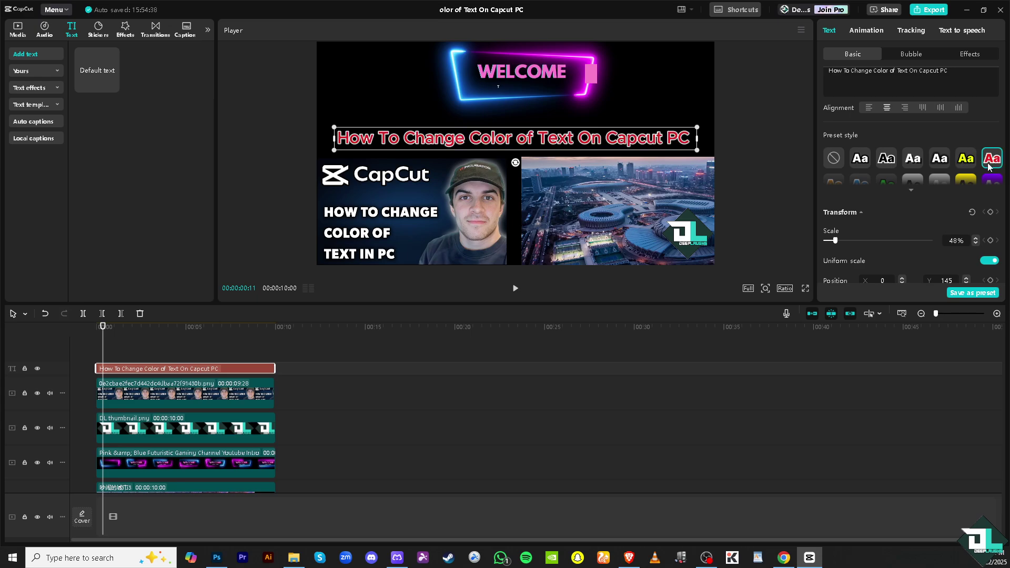
pyautogui.scroll(-2, 962, 164)
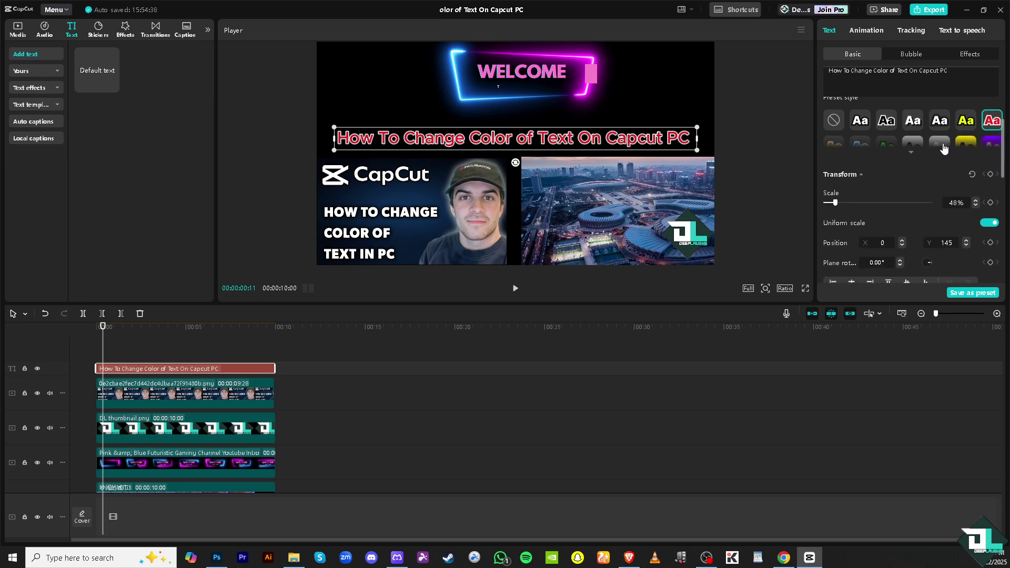
# - Expand the preset grid, try orange, purple and green looks, and apply the green glow
pyautogui.click(912, 152)
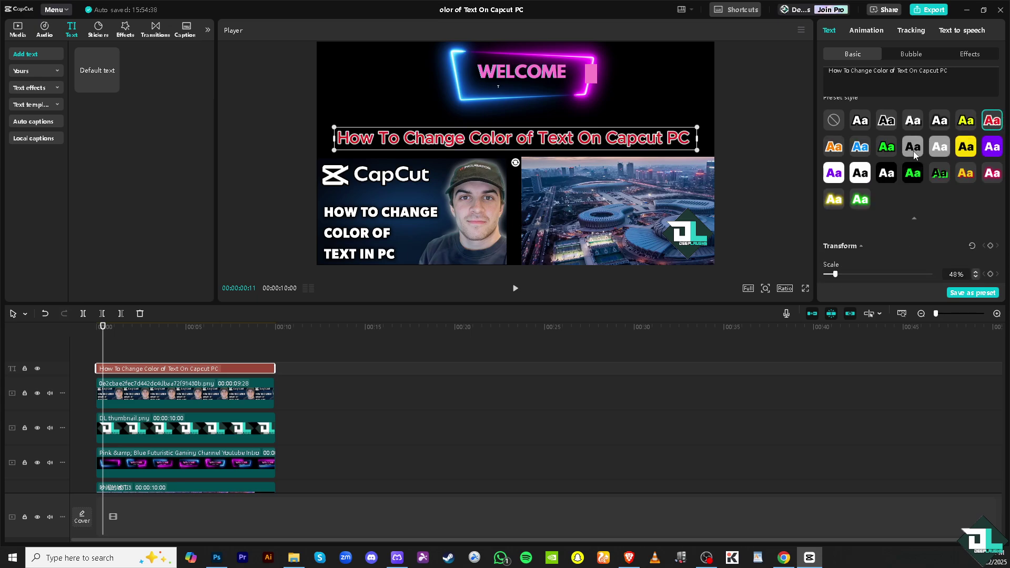
pyautogui.click(834, 148)
pyautogui.click(886, 148)
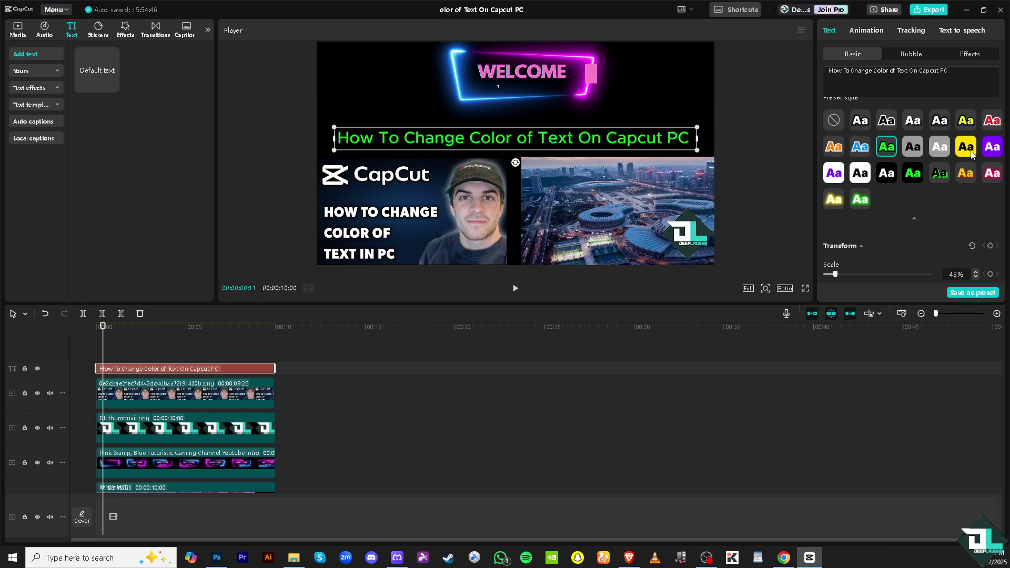
pyautogui.click(965, 148)
pyautogui.click(991, 172)
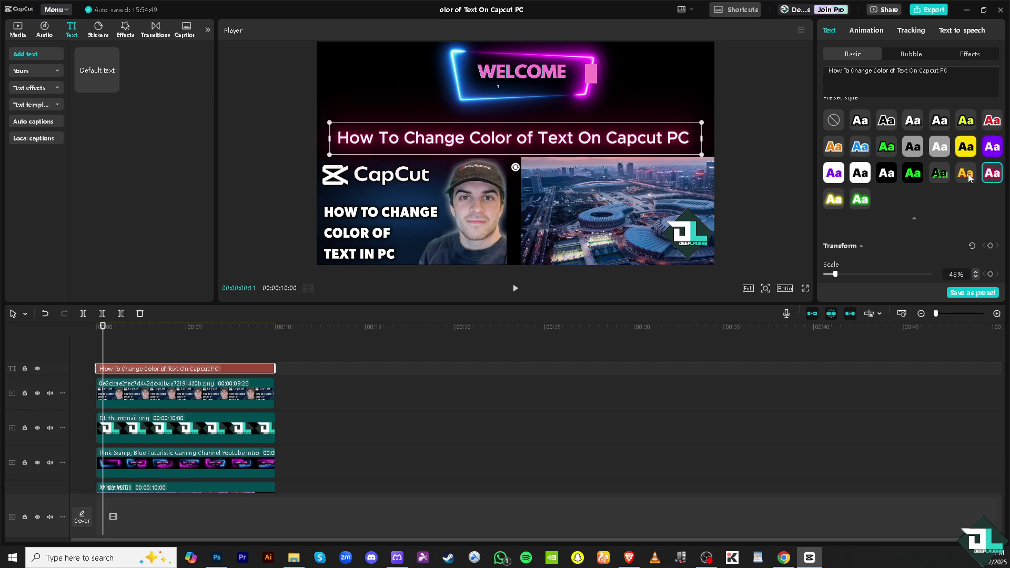
pyautogui.click(938, 173)
pyautogui.click(884, 173)
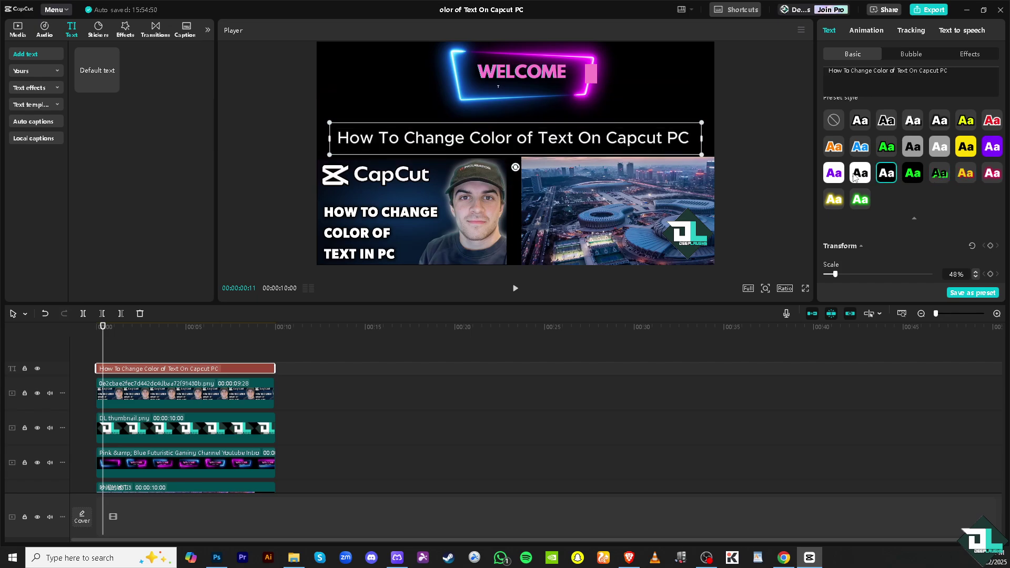
pyautogui.click(832, 199)
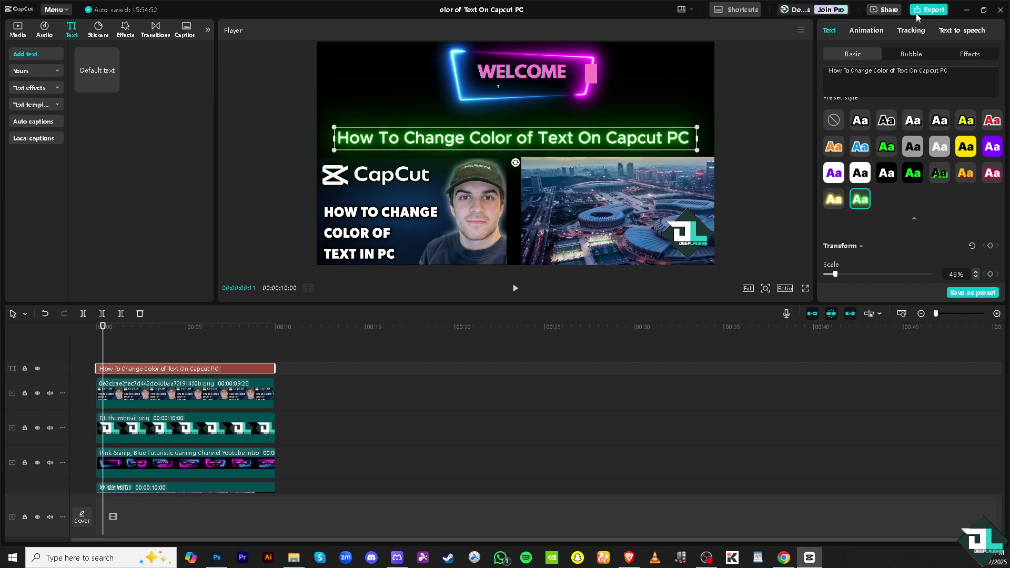
# - Play the preview to watch the green-glow title under the Welcome banner
pyautogui.click(515, 288)
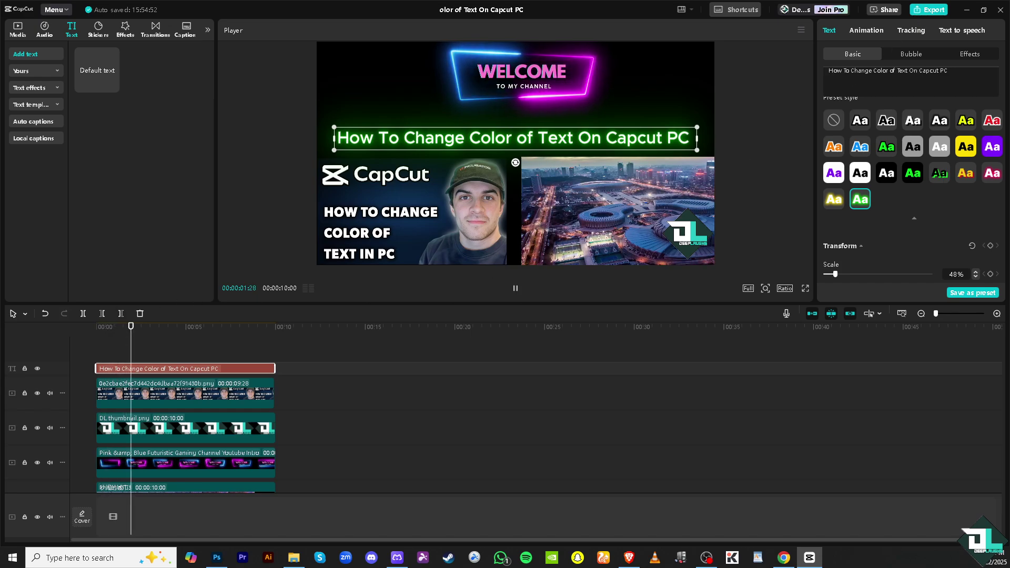